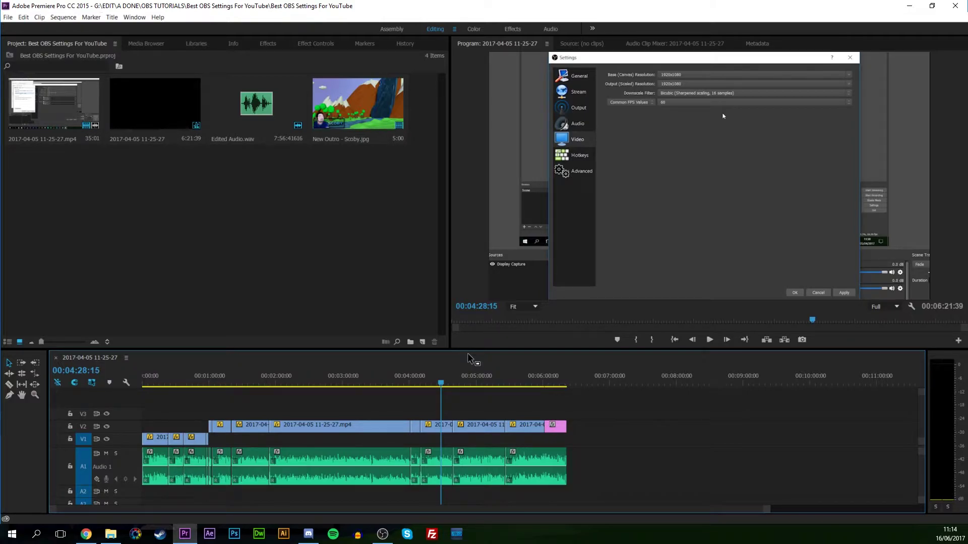
Focus the Program monitor and bring up the File > Export submenu.
click(640, 160)
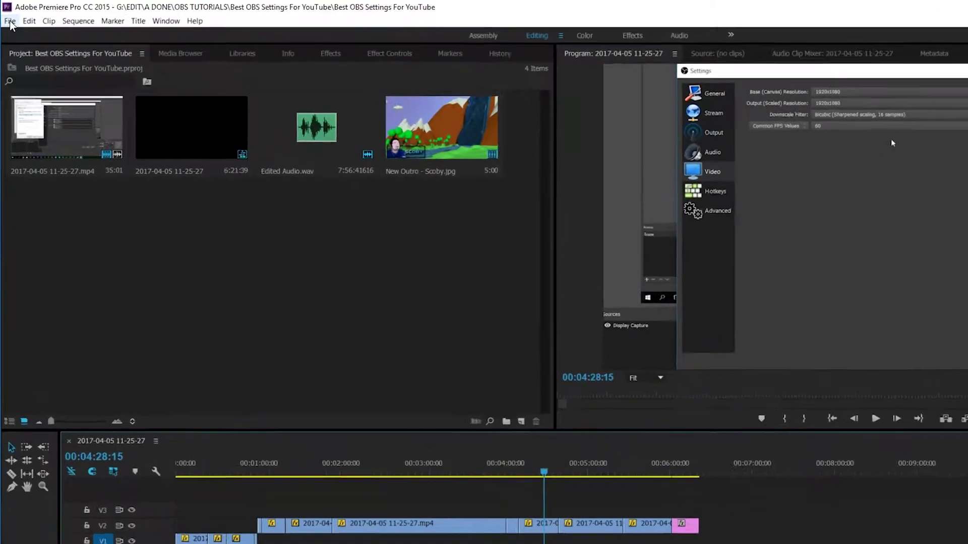
click(10, 21)
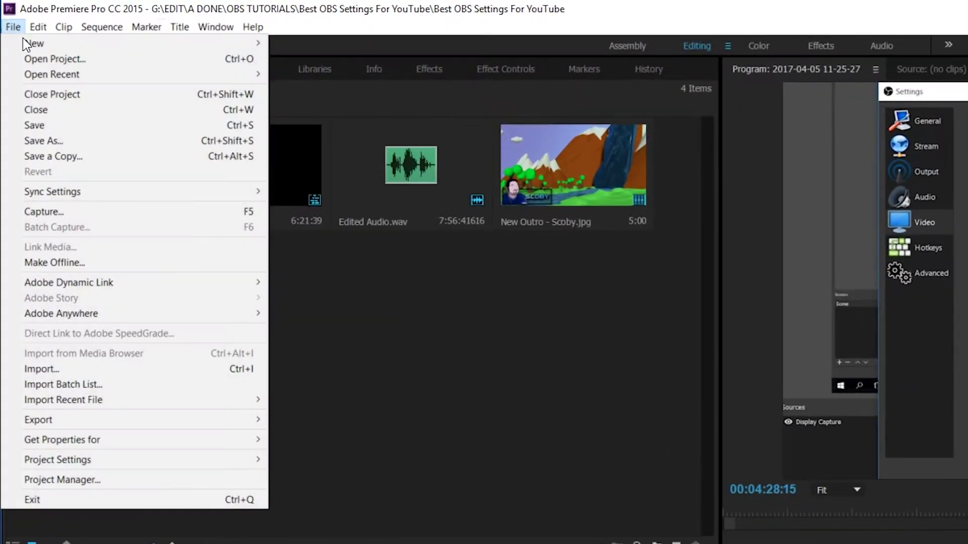
Start an Export > Media job and apply the YouTube 1080p HD preset to the H.264 export.
mouse_move(69, 323)
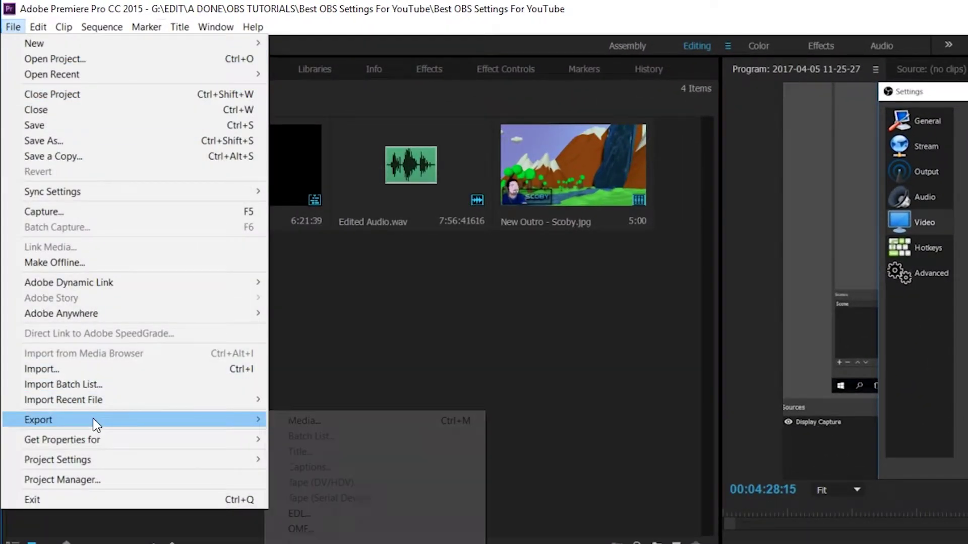
click(325, 421)
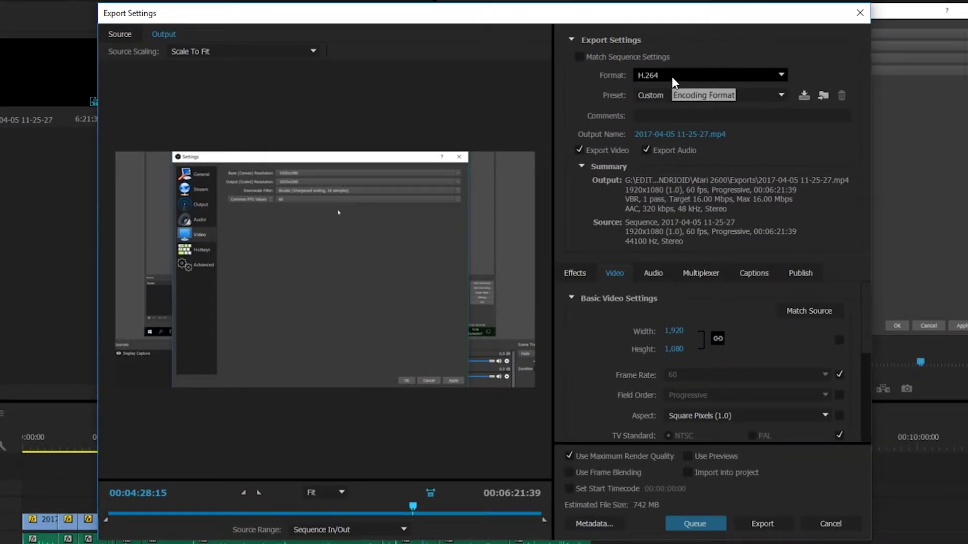
click(669, 96)
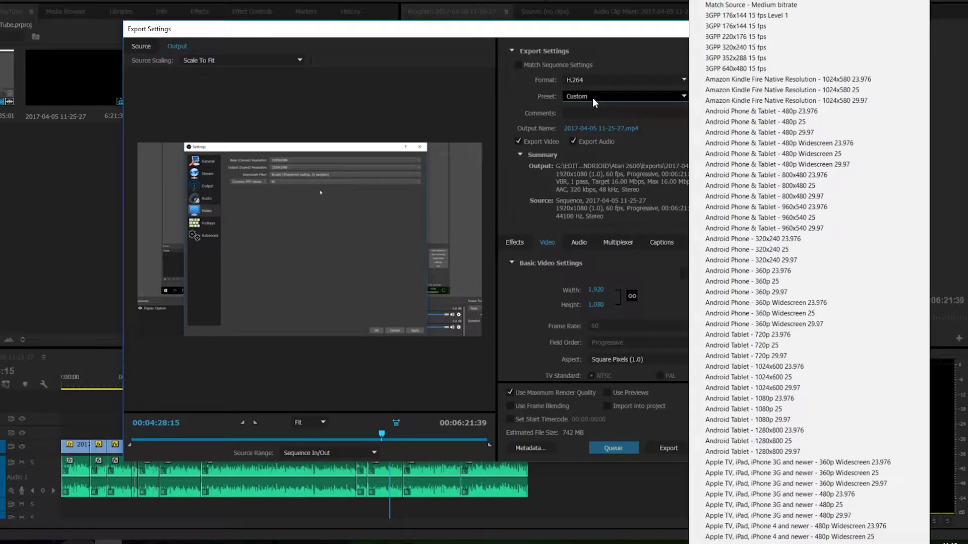
key(y)
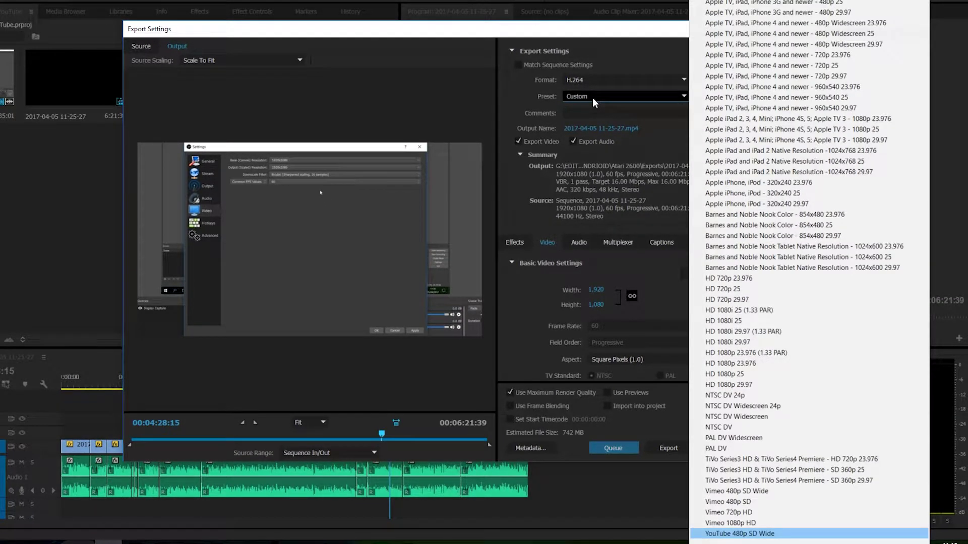
key(Down)
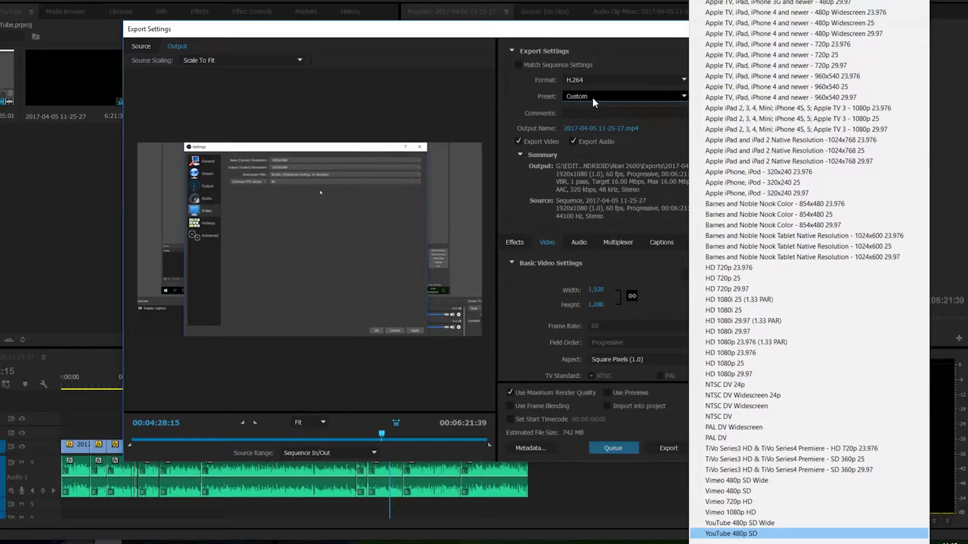
key(Down)
key(Down)
key(Down)
key(Up)
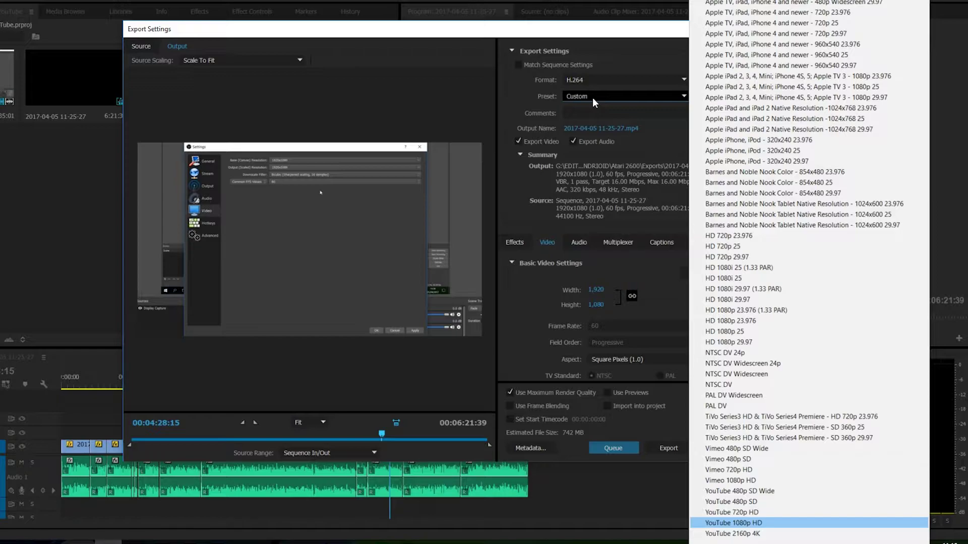
key(Up)
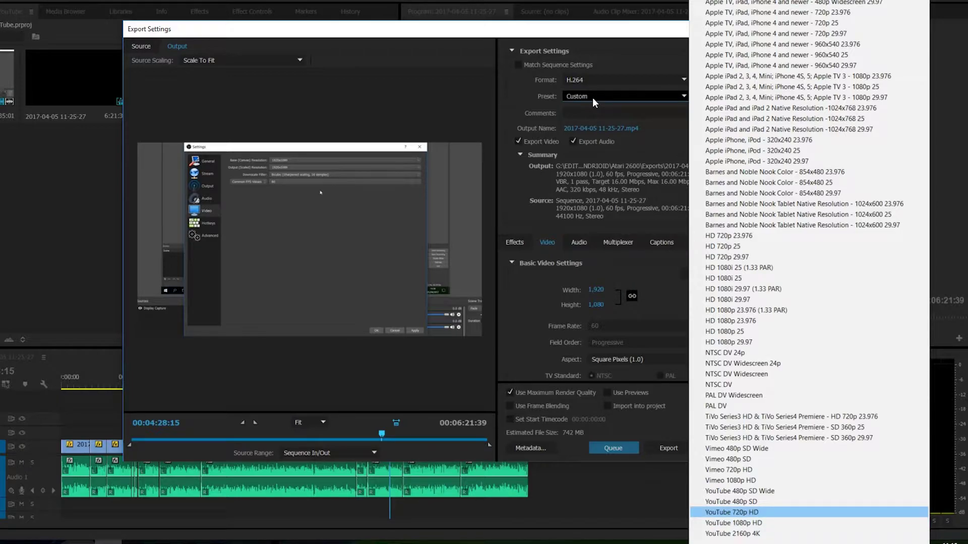
key(Down)
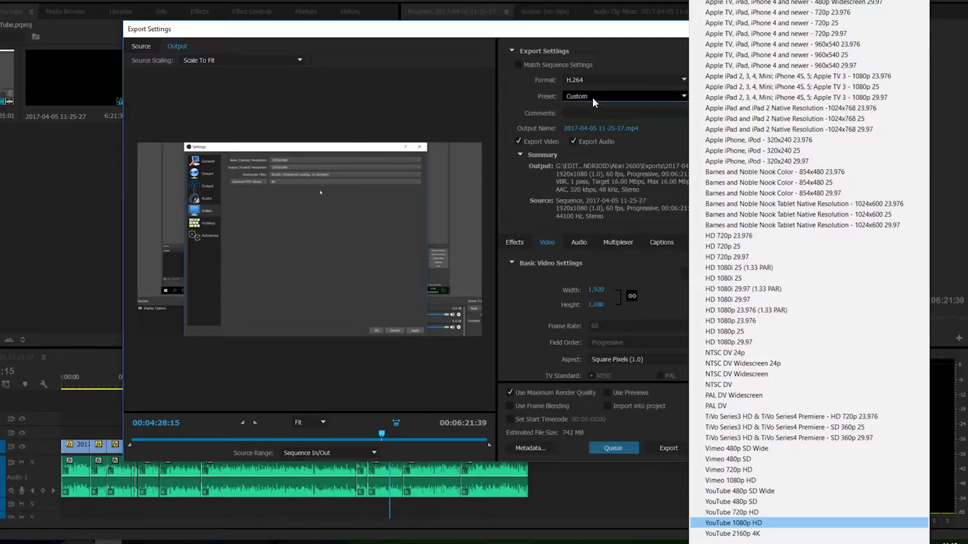
key(Return)
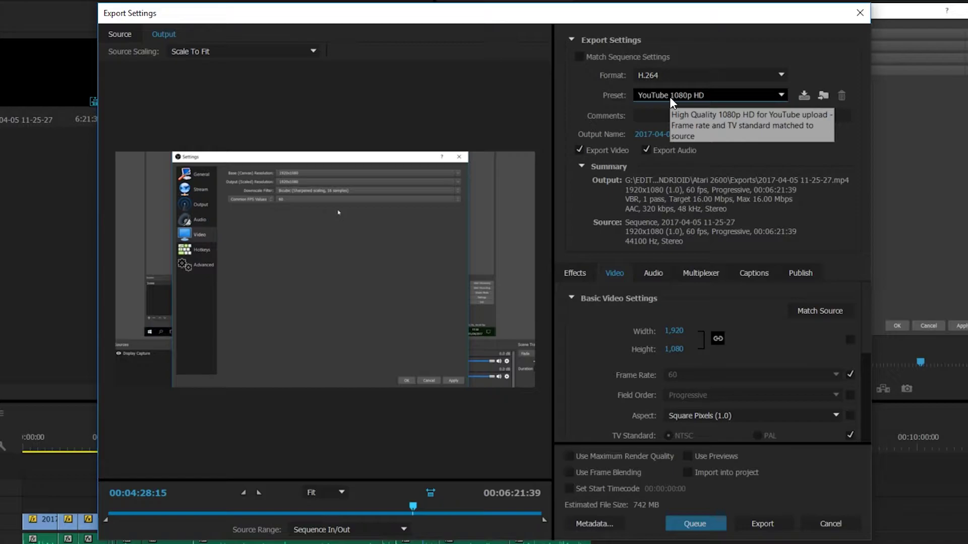
Rename the output file to 'hbuigfsh' and save it.
click(665, 135)
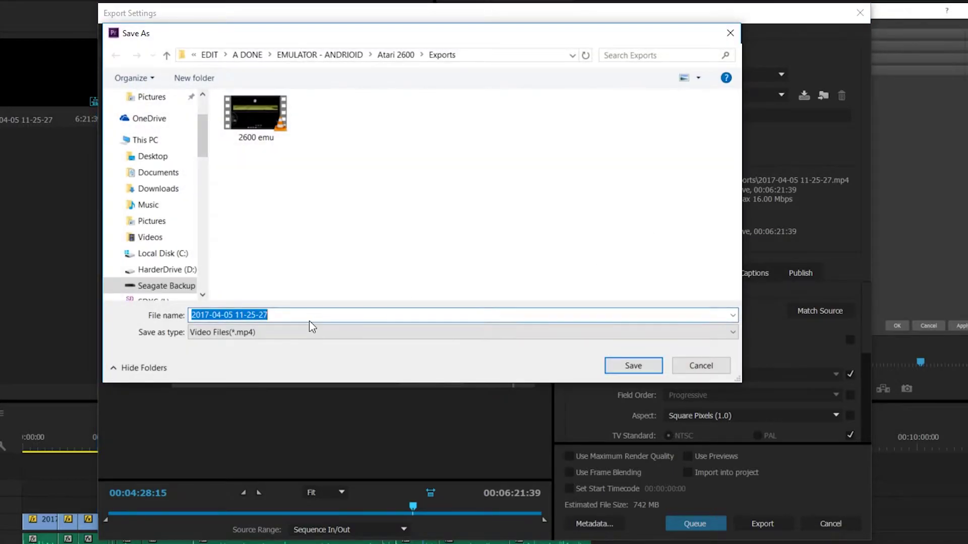
text(hbuigfsh)
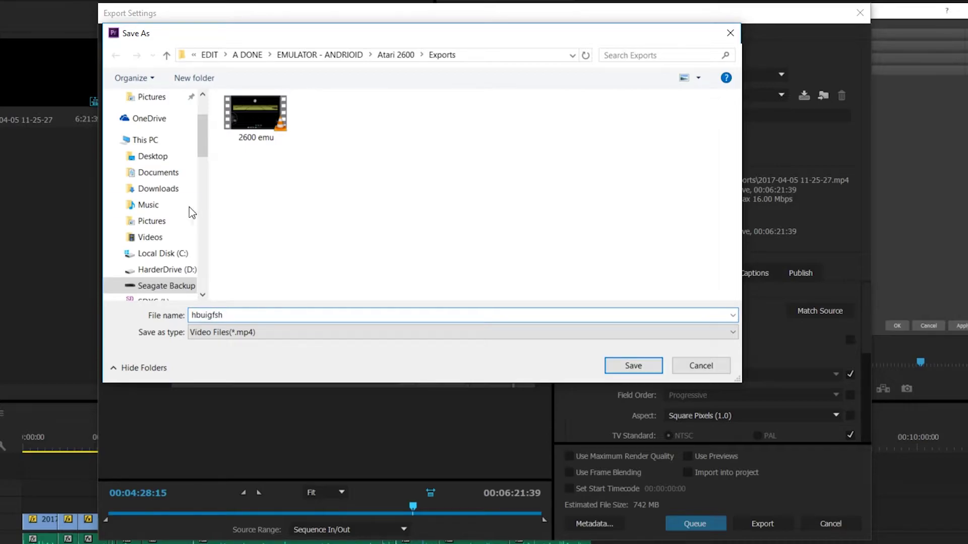
click(633, 365)
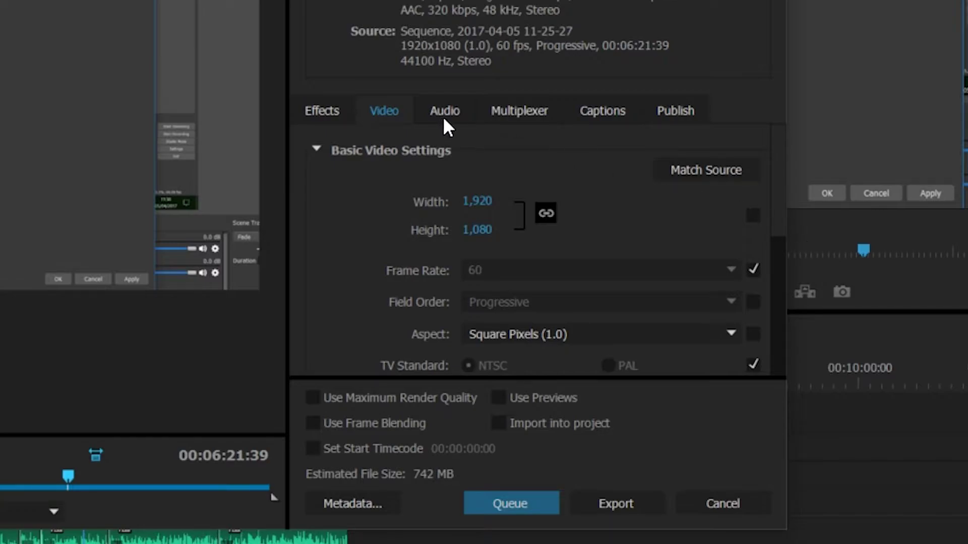
drag(778, 164, 777, 175)
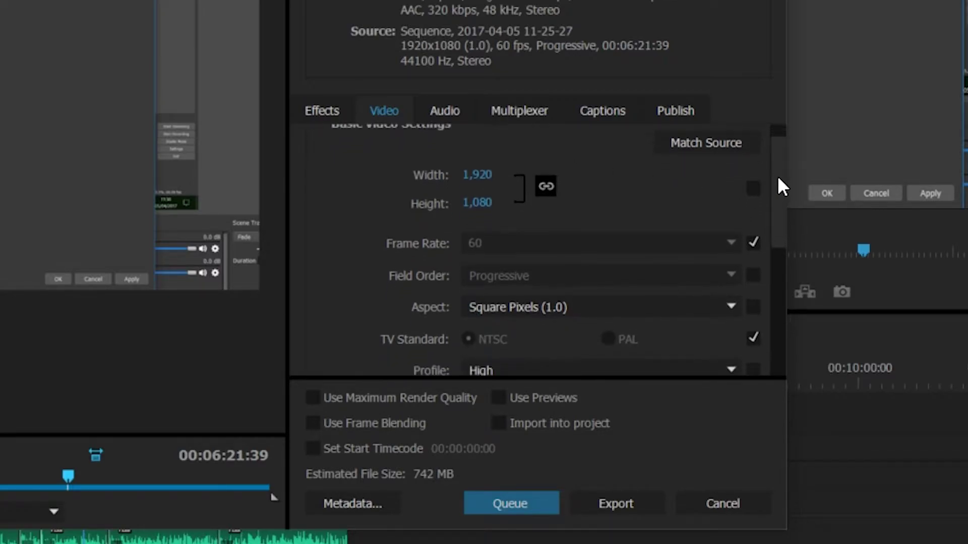
click(473, 207)
text(720)
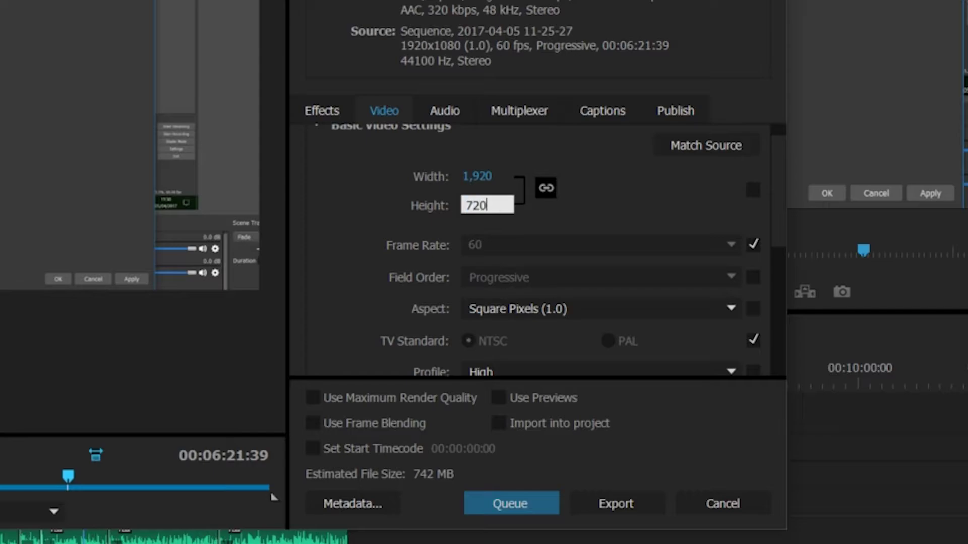
key(Return)
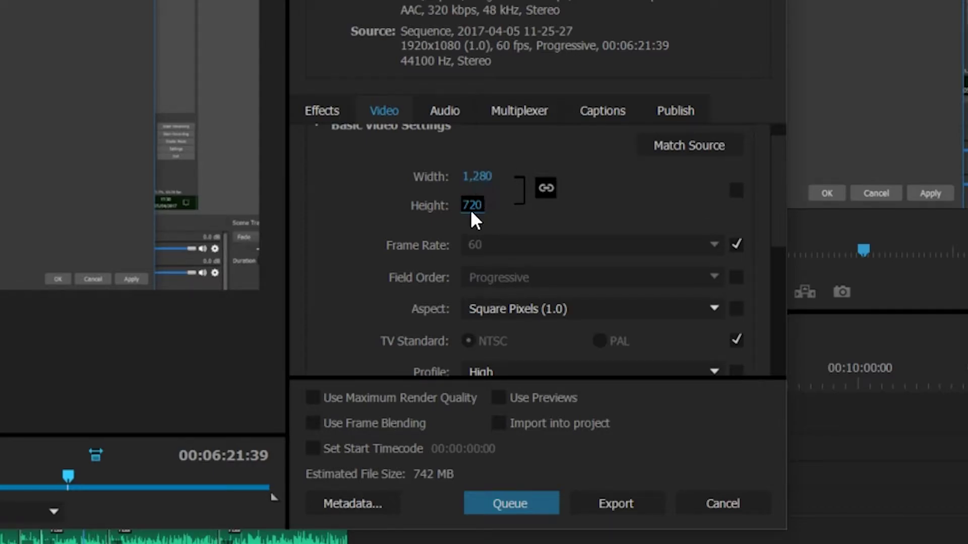
click(472, 208)
text(1080)
key(Return)
scroll(529, 195, down, 2)
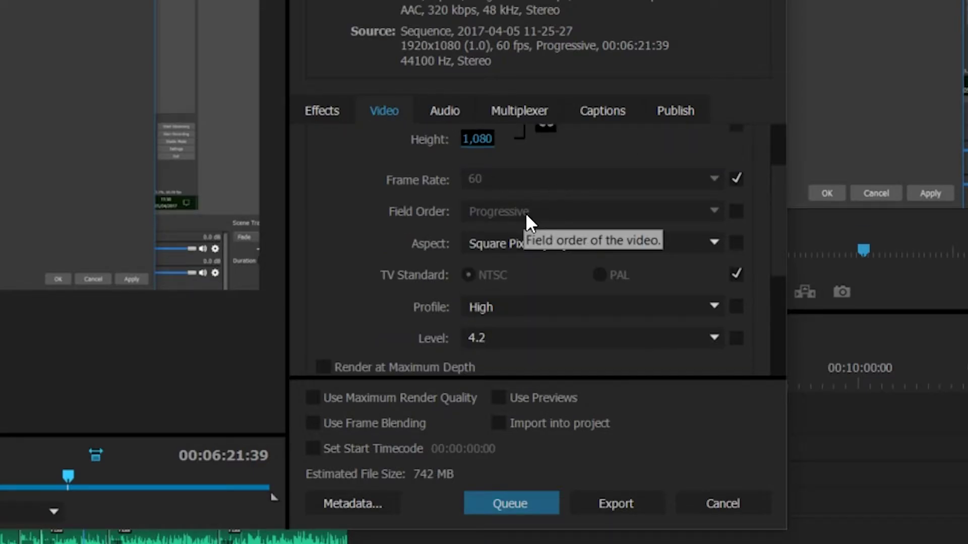
Unlink frame rate and TV standard from the source, keeping 60 fps, High profile and Level 4.2.
click(736, 179)
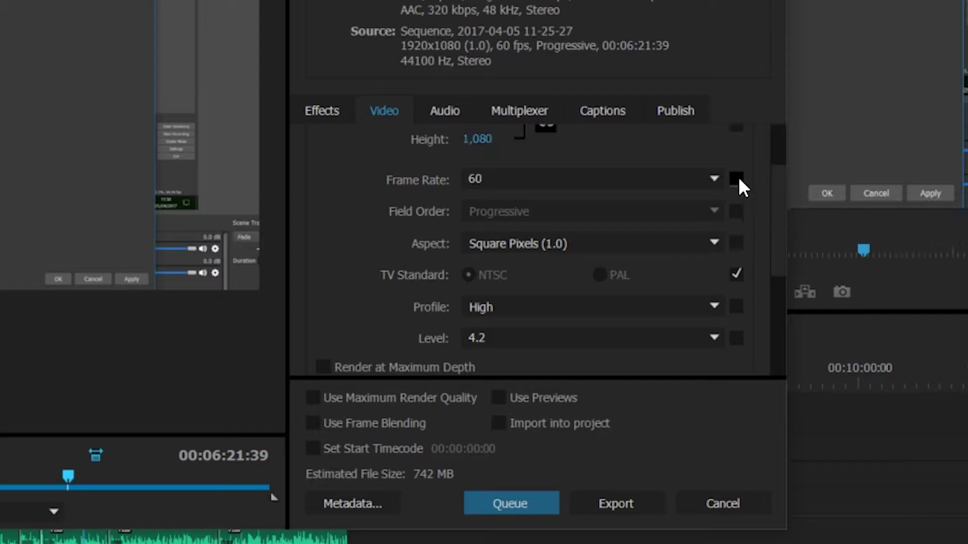
click(737, 274)
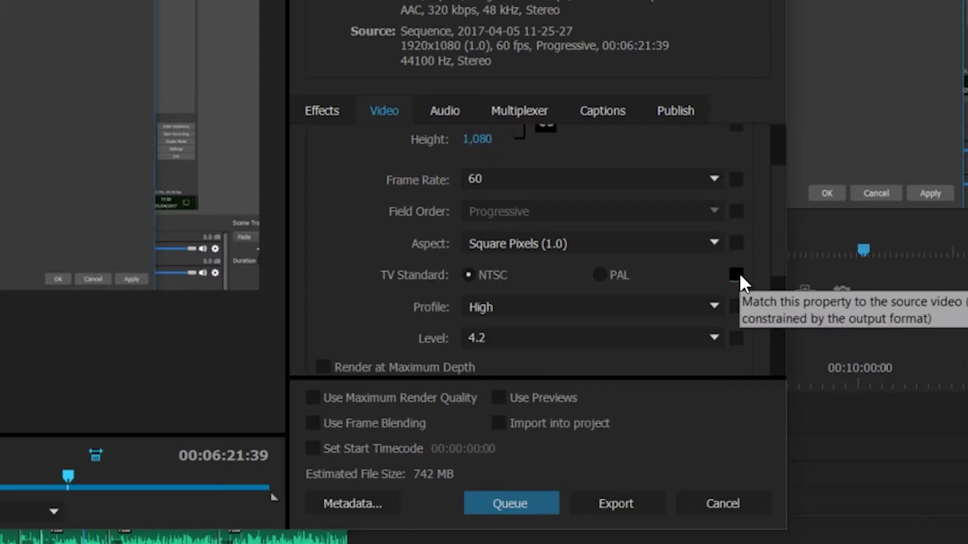
click(536, 171)
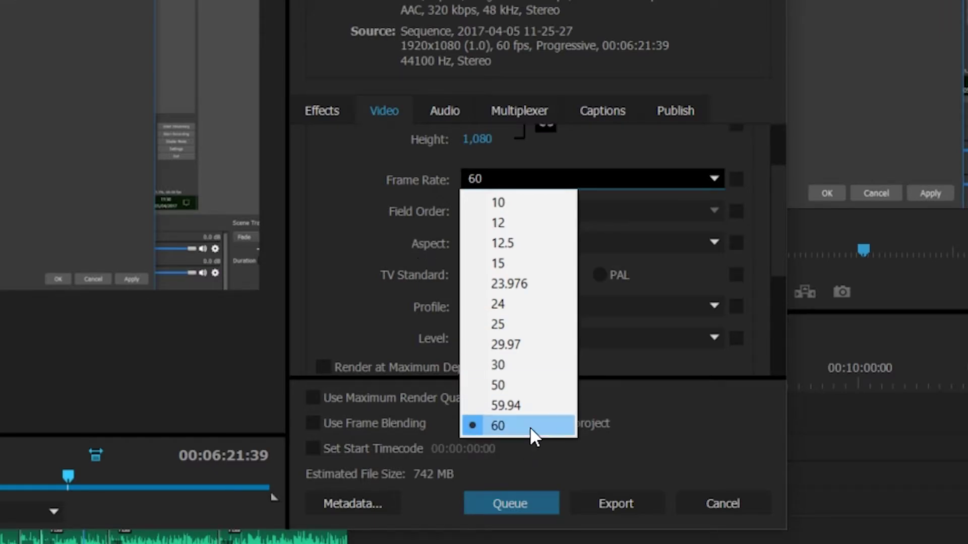
click(350, 241)
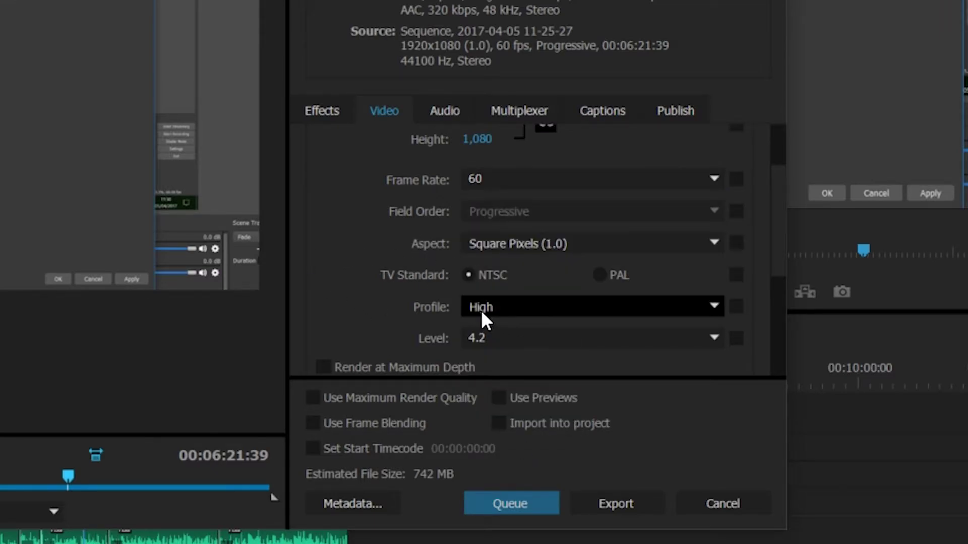
click(505, 307)
click(515, 364)
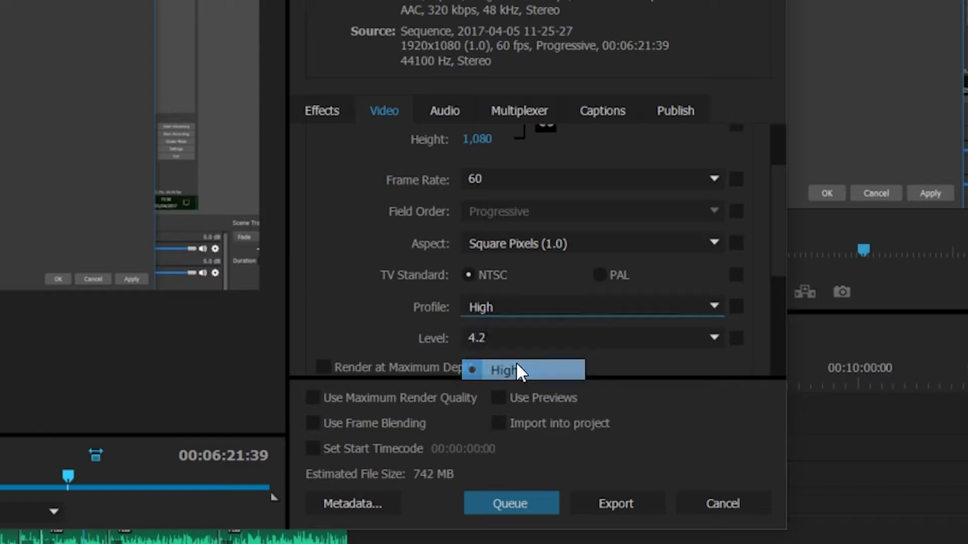
click(495, 338)
click(549, 460)
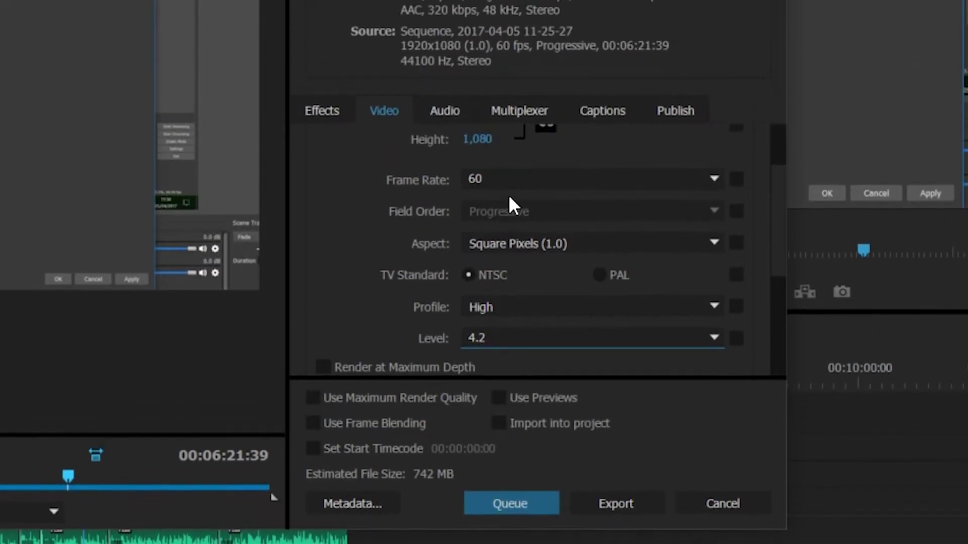
click(510, 185)
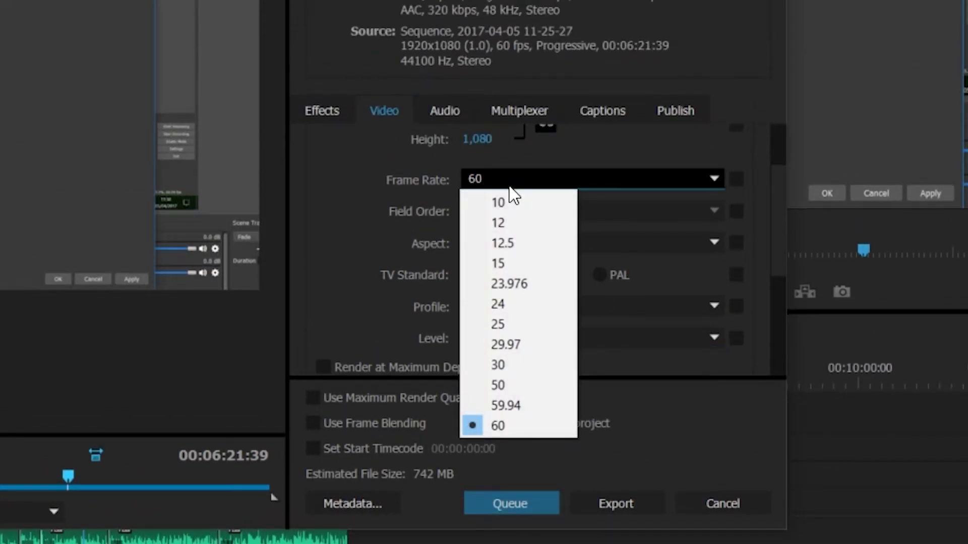
click(409, 190)
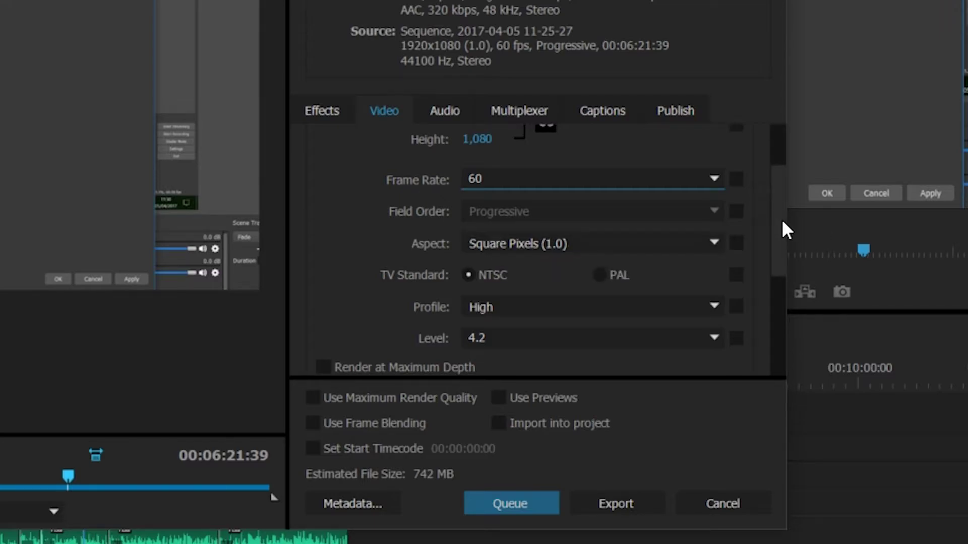
Try the D1/DV NTSC (0.9091) aspect, then settle on Square Pixels (1.0).
click(585, 244)
click(575, 296)
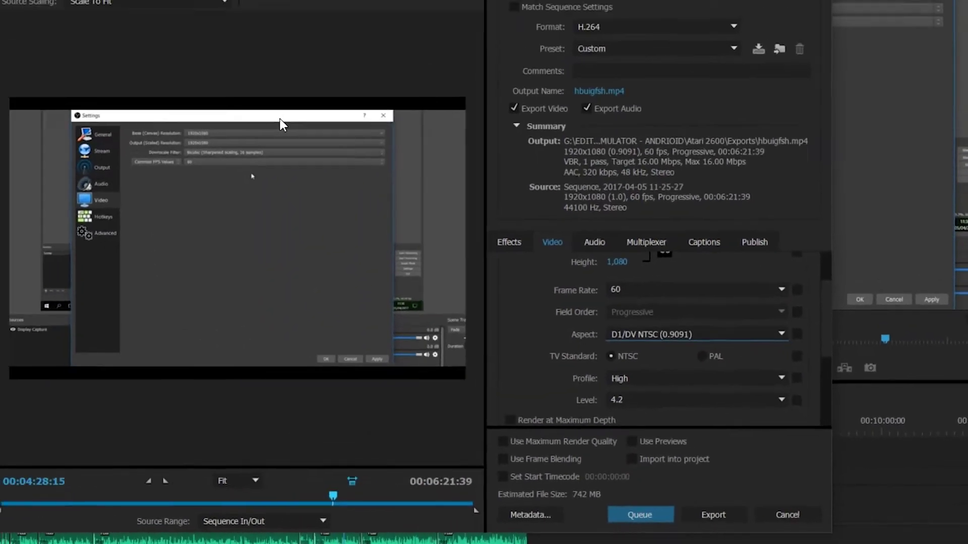
click(642, 336)
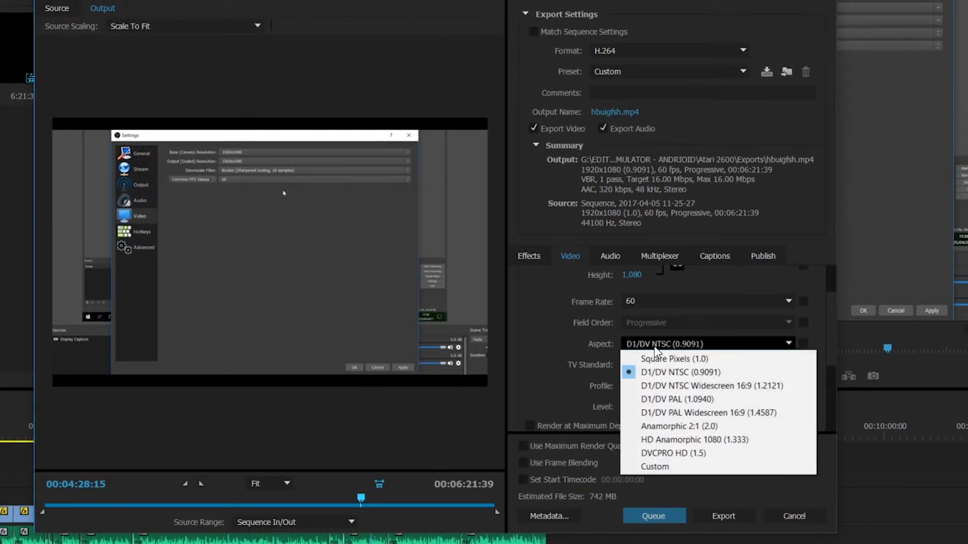
click(658, 356)
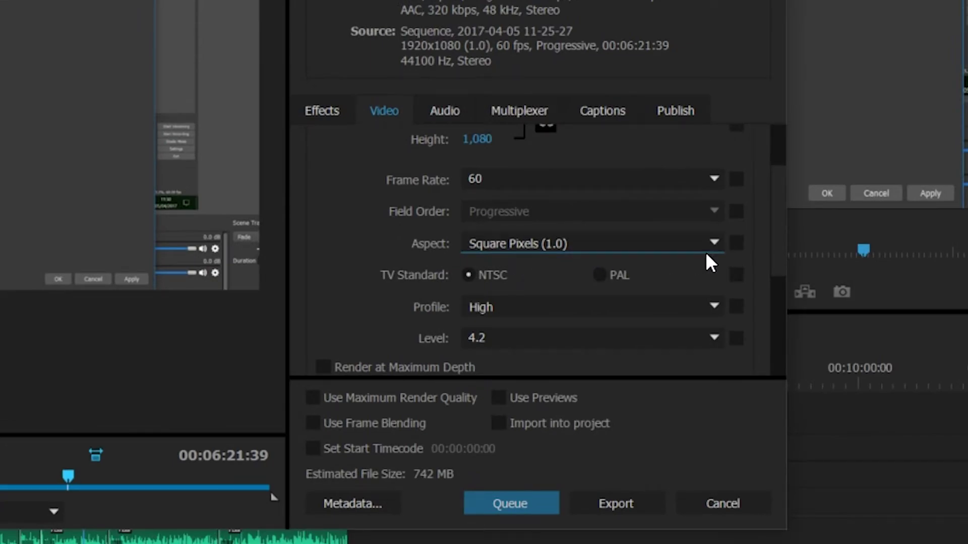
scroll(779, 216, down, 1)
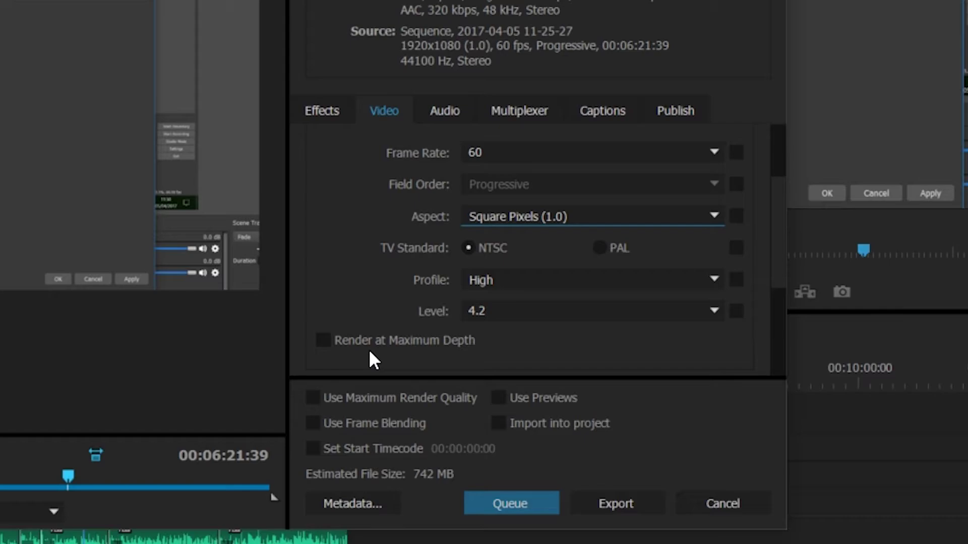
Enable Render at Maximum Depth in the Video tab and scroll to Bitrate Settings.
click(348, 342)
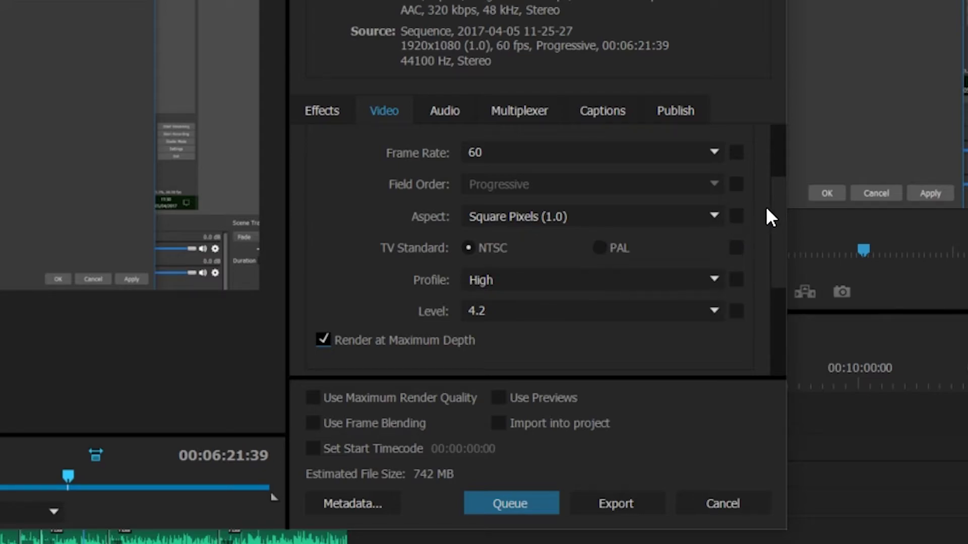
drag(786, 209, 794, 290)
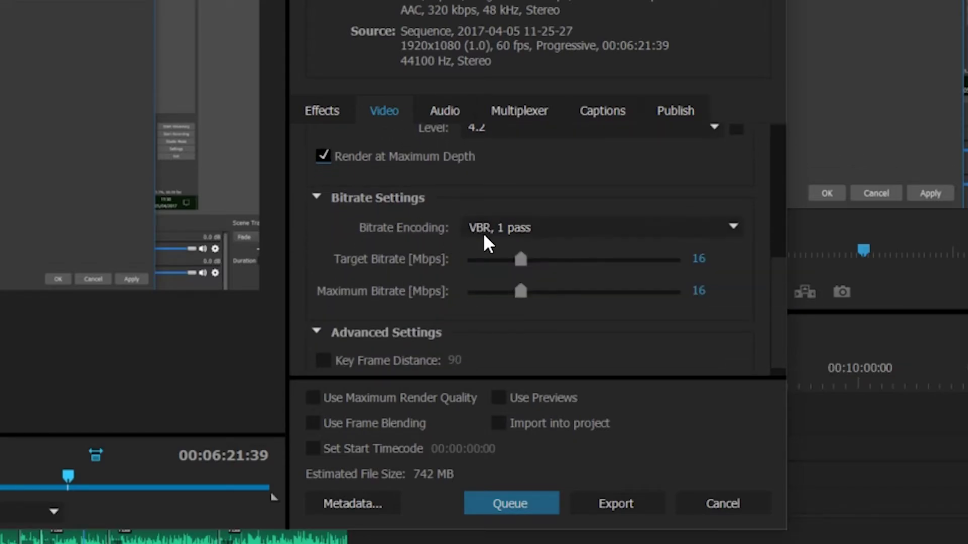
Set Bitrate Encoding to VBR, 2 pass, with target and maximum bitrate at 16 Mbps.
click(670, 228)
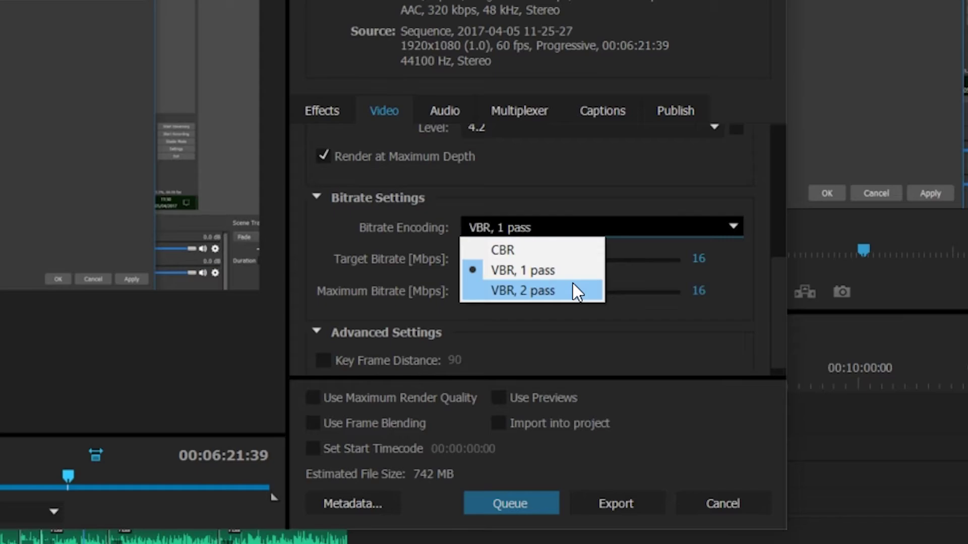
click(572, 291)
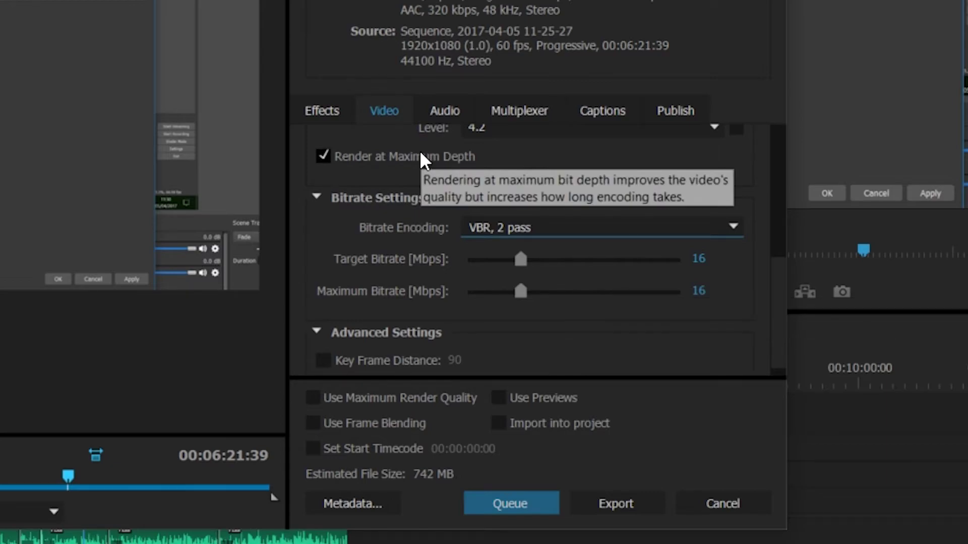
click(527, 228)
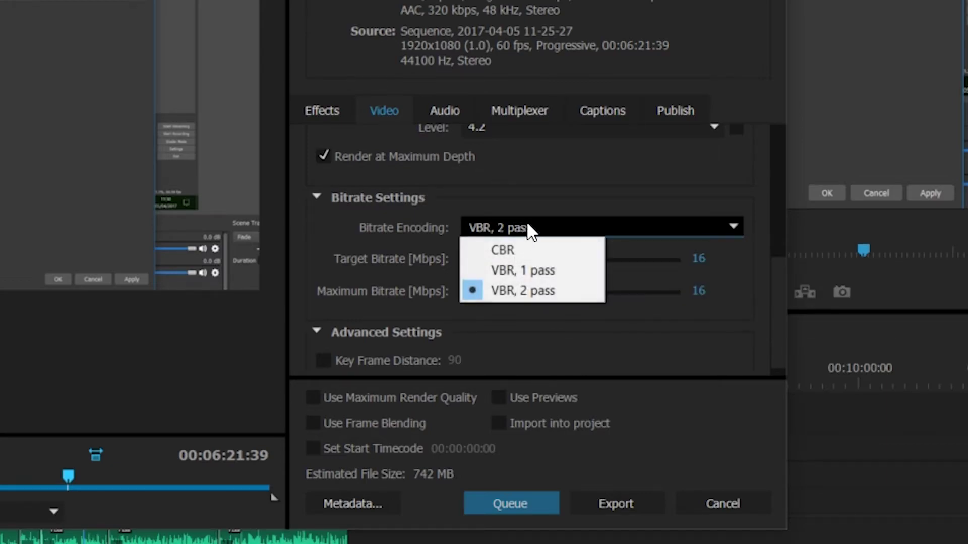
click(757, 207)
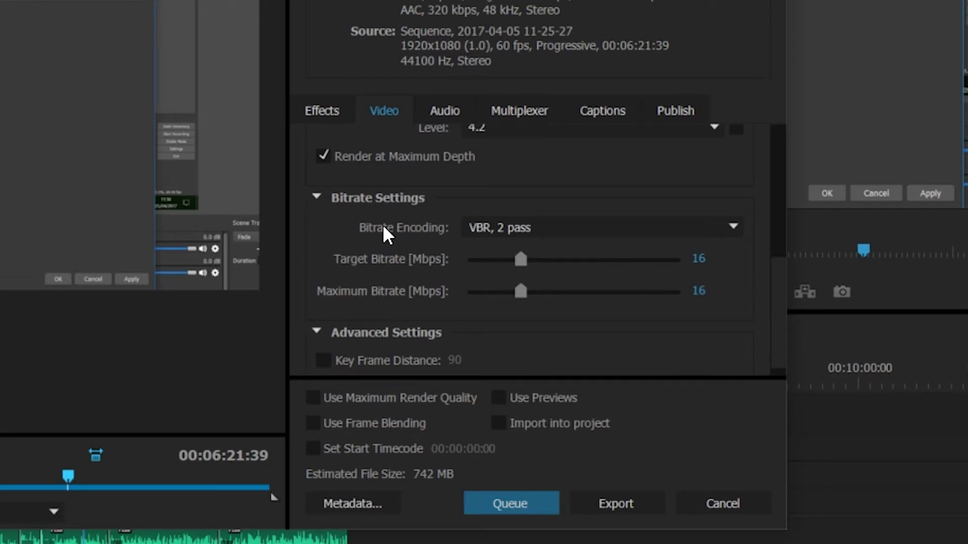
mouse_move(420, 227)
click(698, 258)
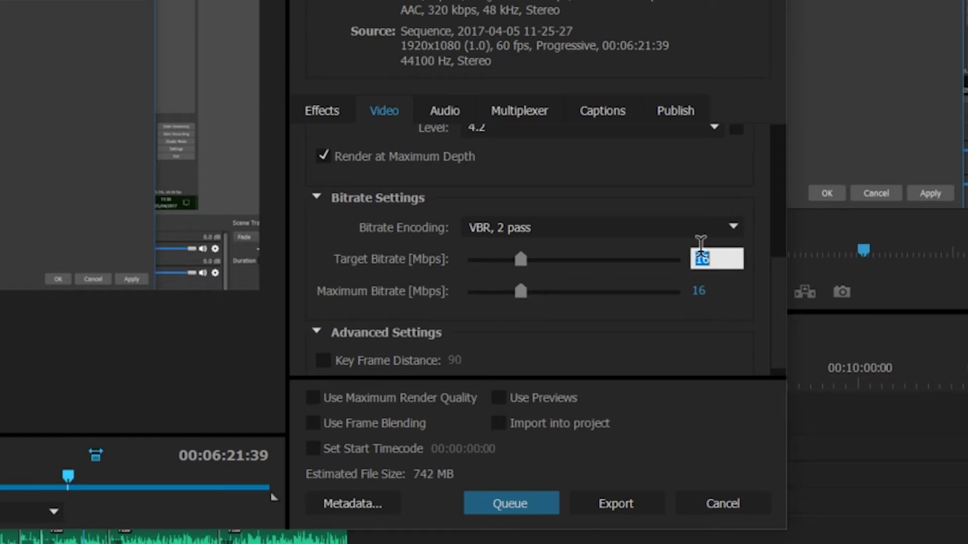
text(14)
key(Return)
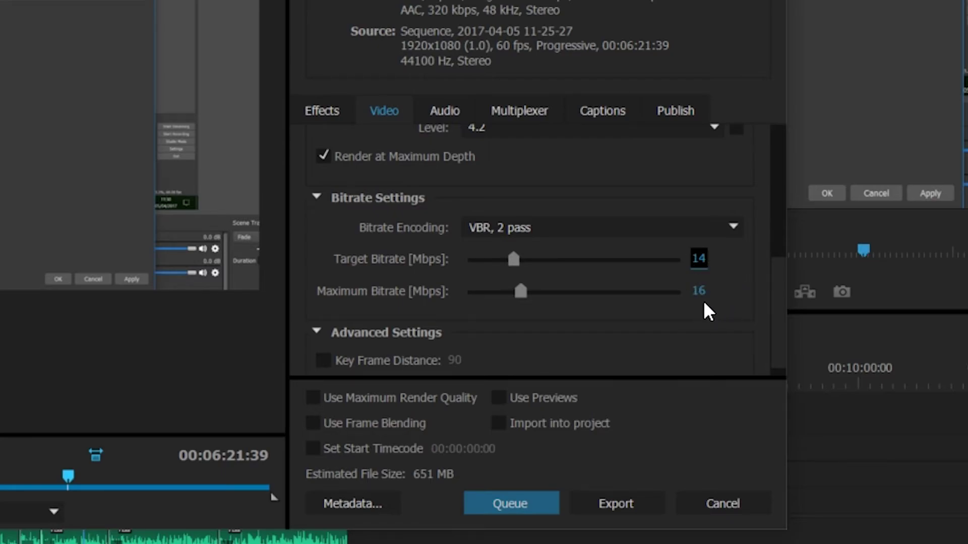
click(699, 259)
text(16)
key(Return)
scroll(762, 306, down, 1)
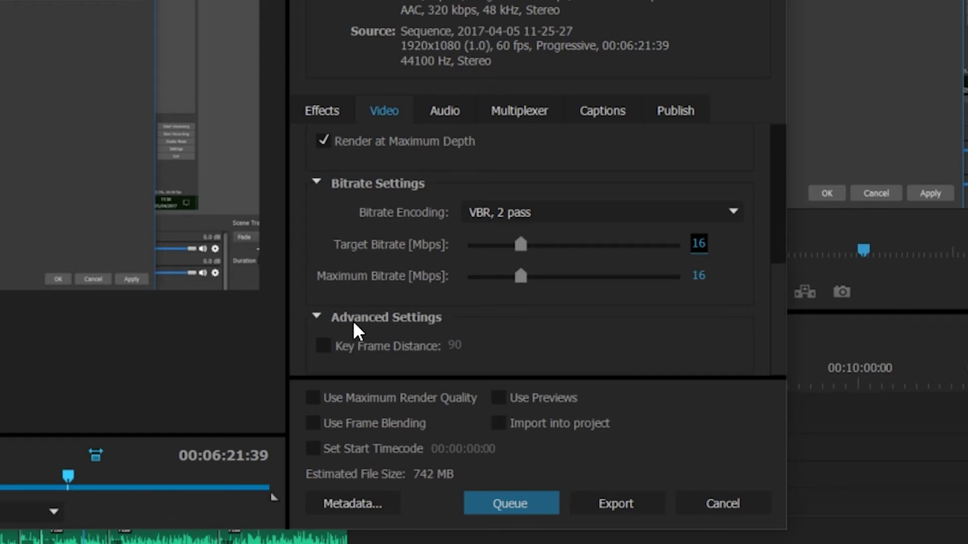
On the Audio tab, keep AAC as the audio format and 320 kbps as the bitrate.
click(442, 112)
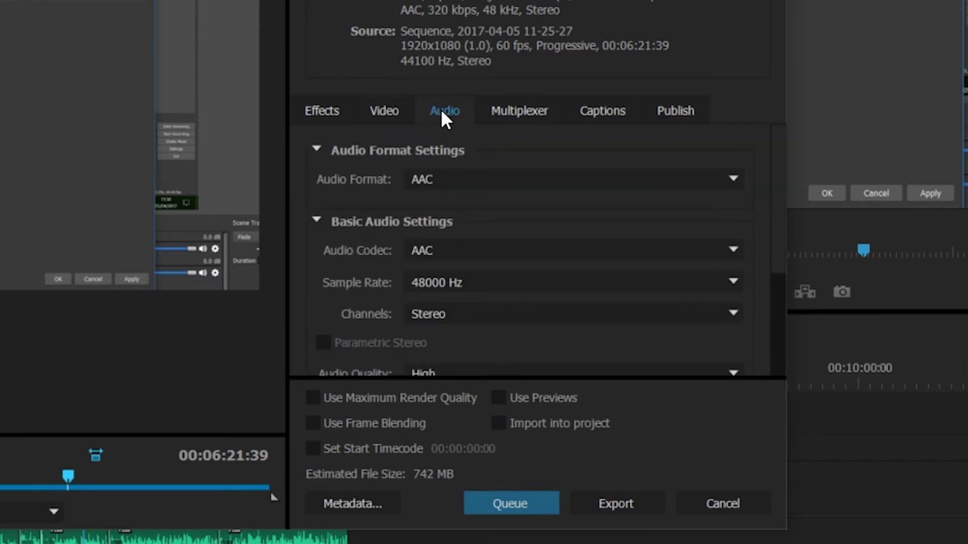
scroll(772, 151, down, 1)
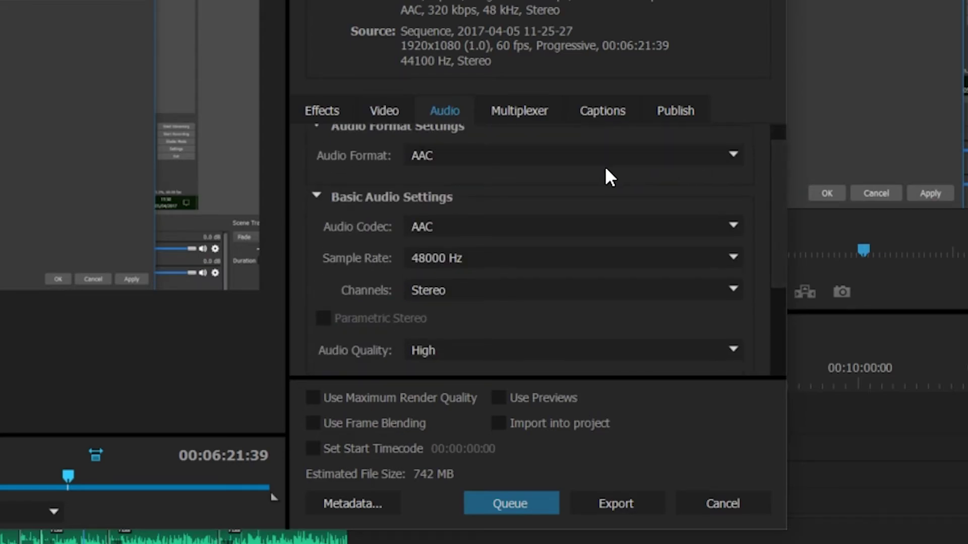
click(513, 155)
click(481, 179)
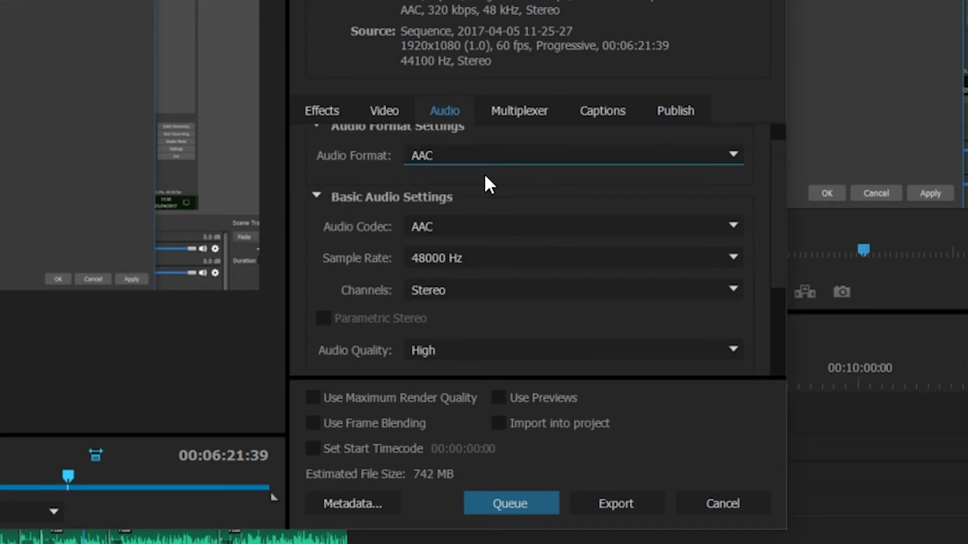
drag(778, 191, 777, 211)
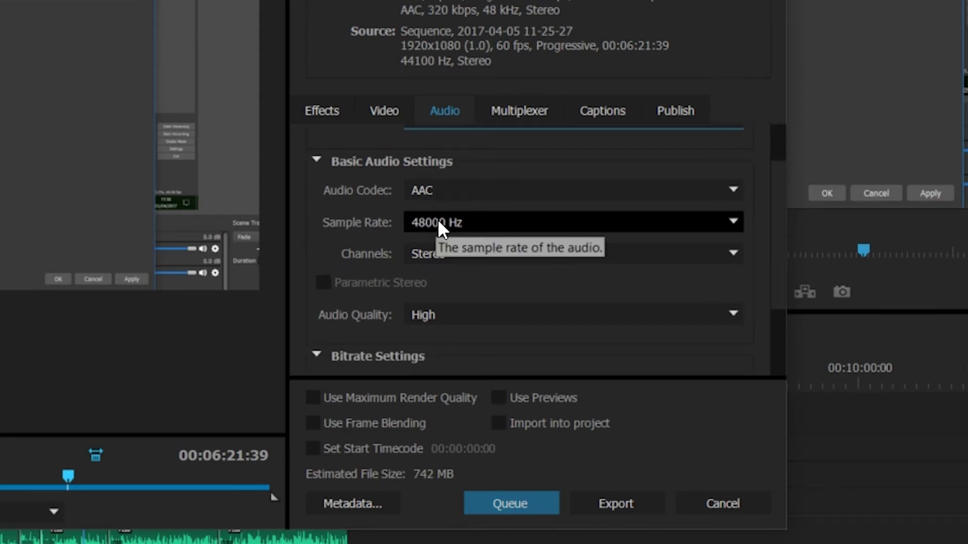
drag(778, 263, 786, 323)
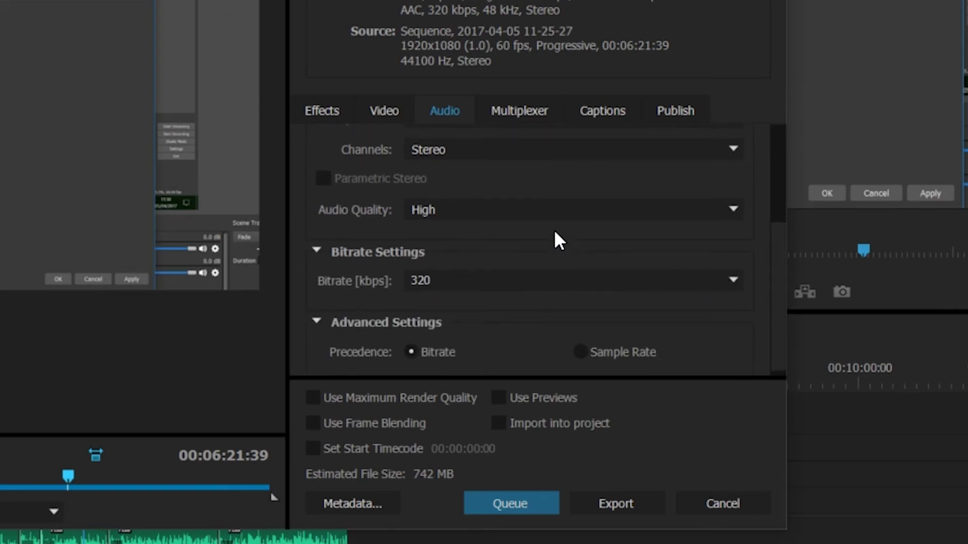
click(463, 294)
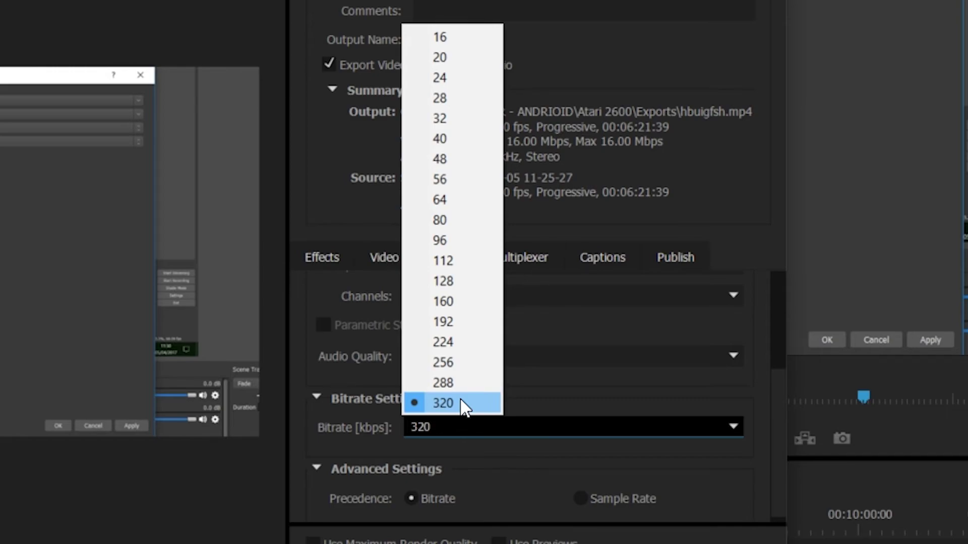
click(489, 506)
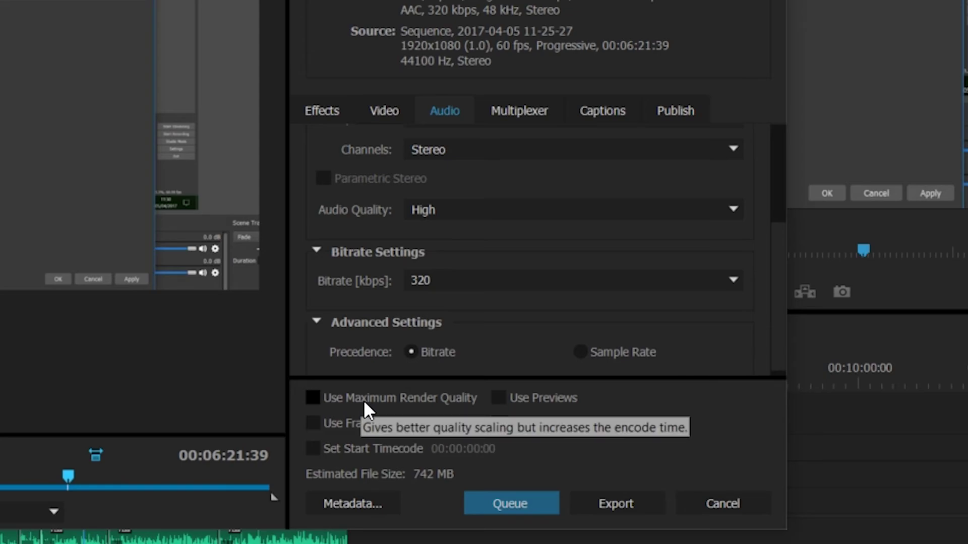
Return to the Video tab and check Use Maximum Render Quality.
click(389, 101)
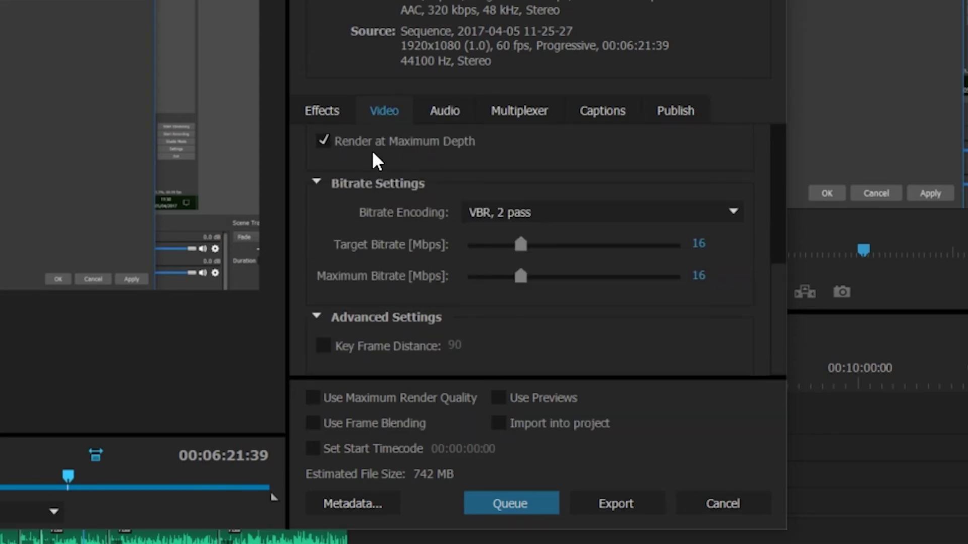
click(388, 399)
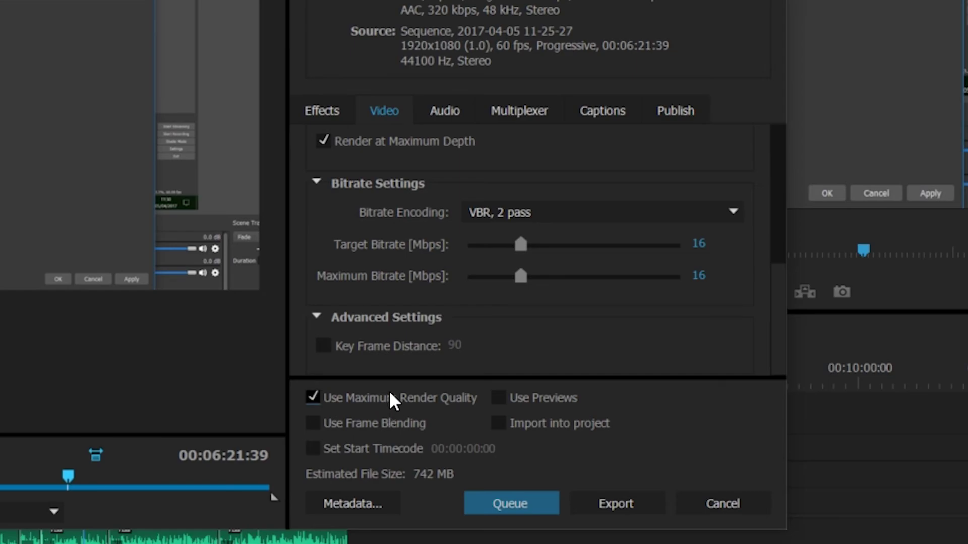